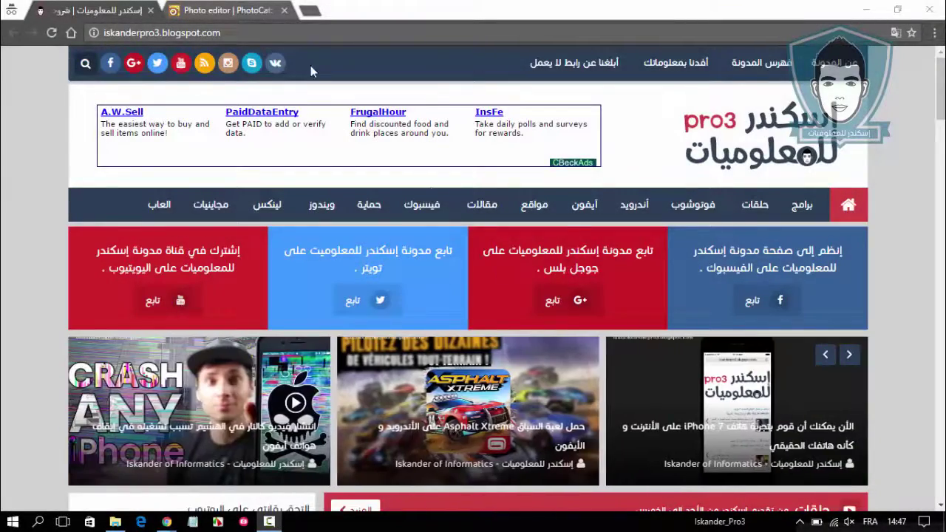
- Open PhotoCat's web editor at web.photocat.com, keeping English as the site language
left_click(229, 10)
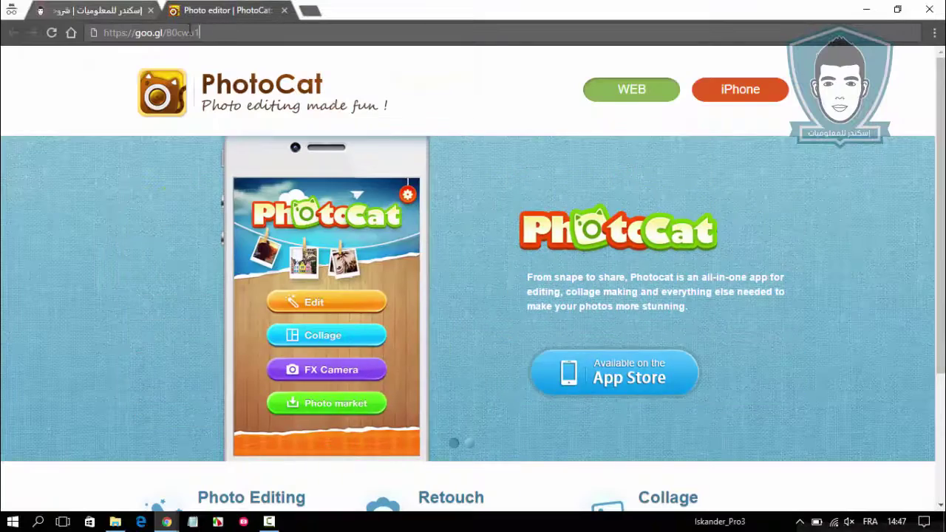
left_click_drag(191, 32, 101, 33)
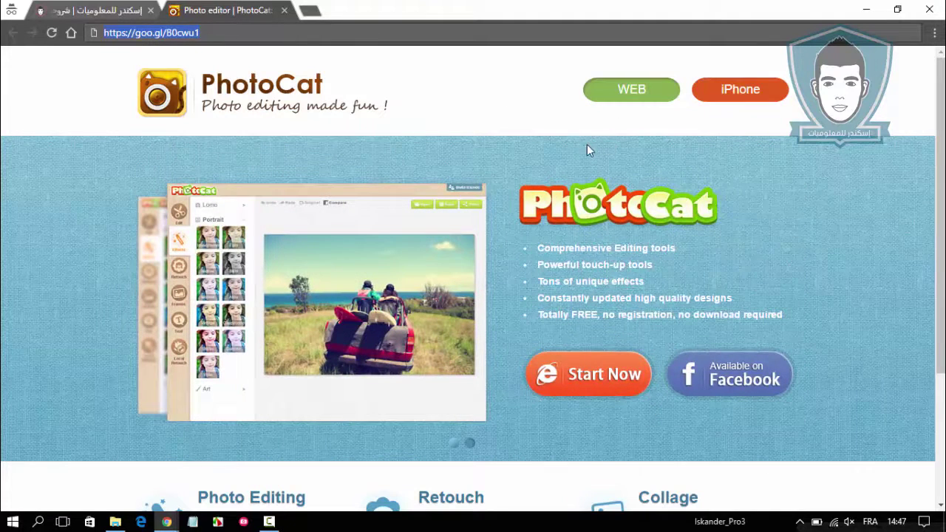
left_click(633, 101)
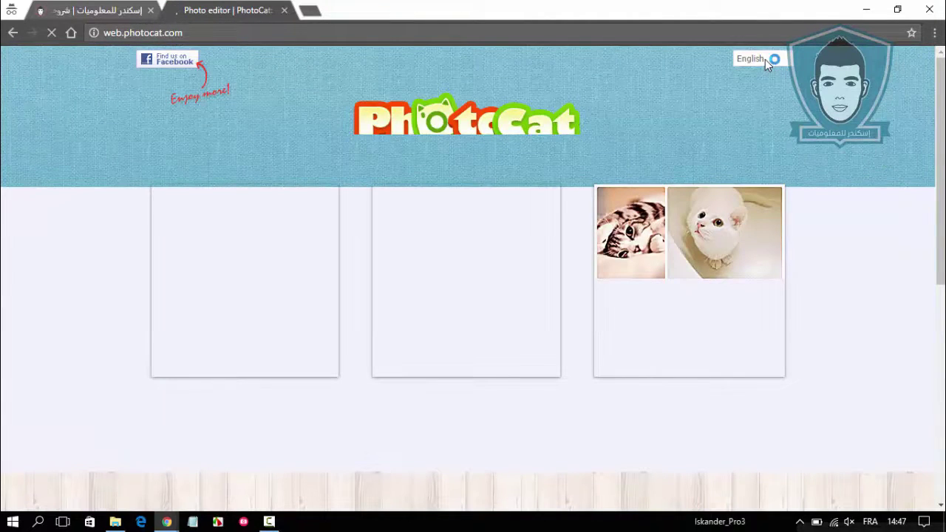
left_click(765, 59)
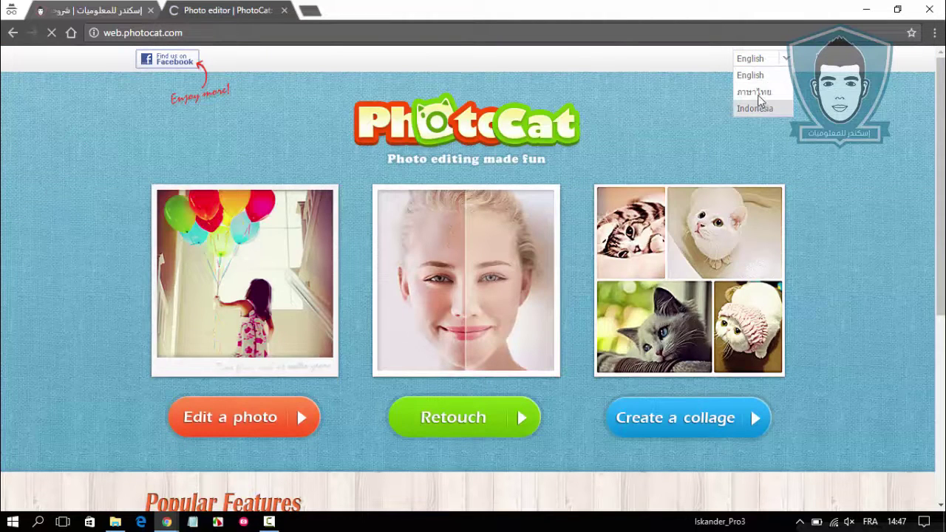
left_click(841, 115)
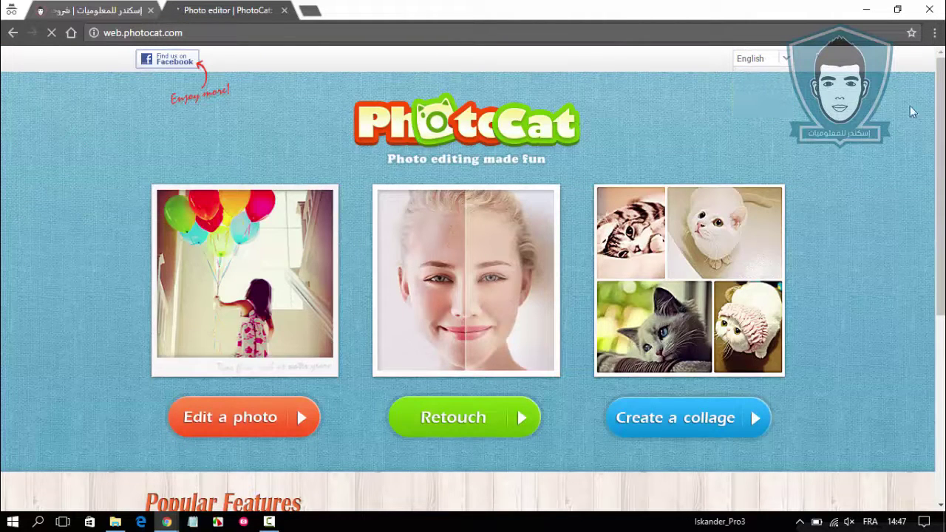
scroll(804, 245, "down", 1)
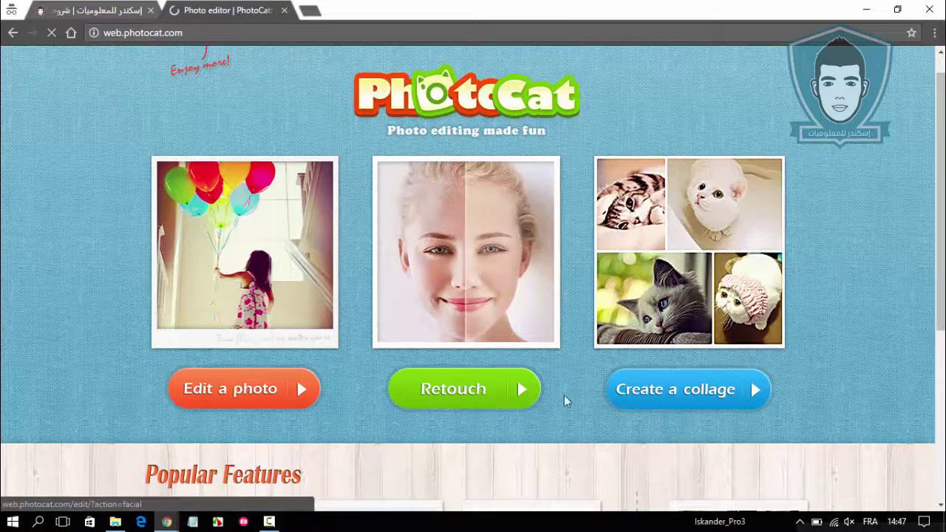
- Upload the Desktop beach portrait of the man by the sea into Retouch
left_click(456, 397)
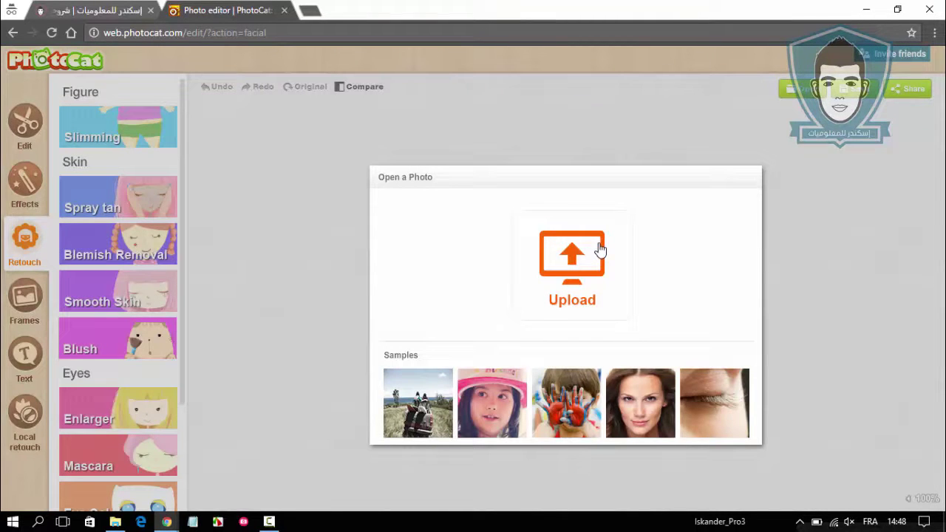
left_click(561, 306)
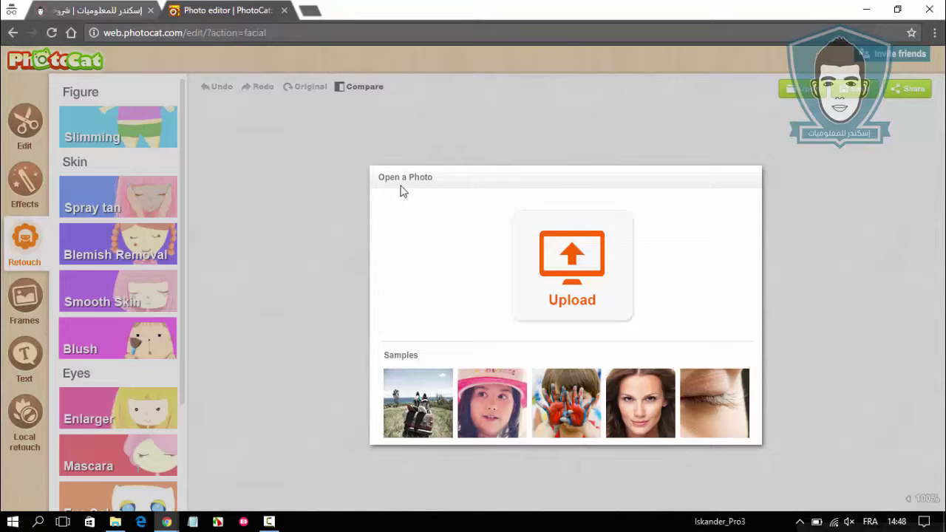
left_click(575, 255)
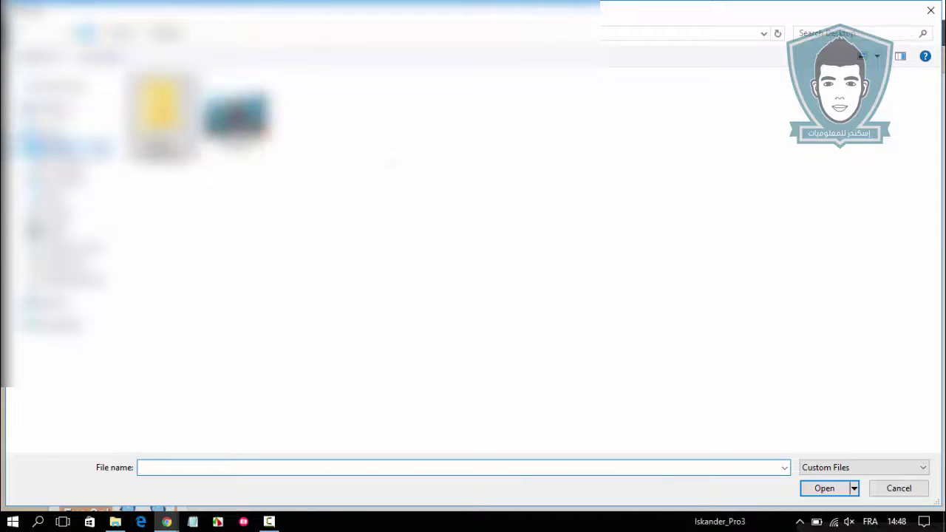
double_click(231, 111)
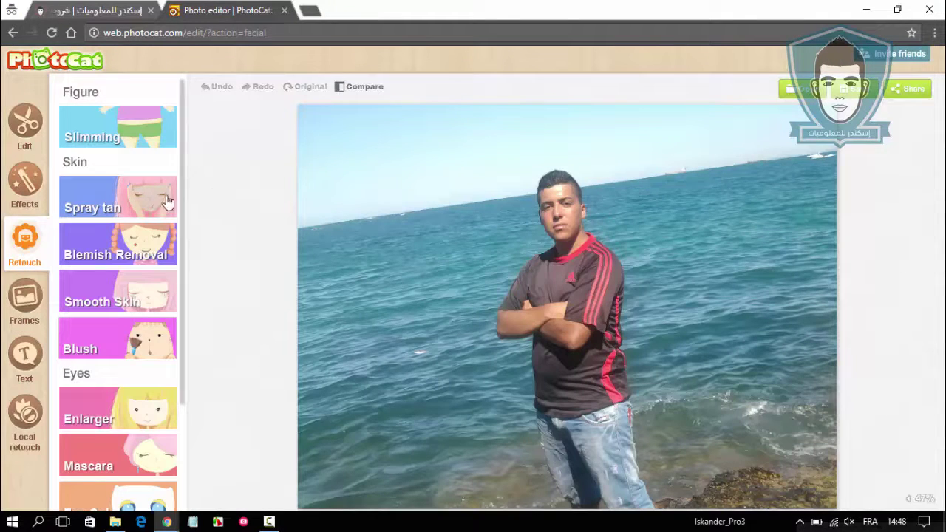
- Choose the Spray tan tool and zoom in on the man's face
left_click(97, 200)
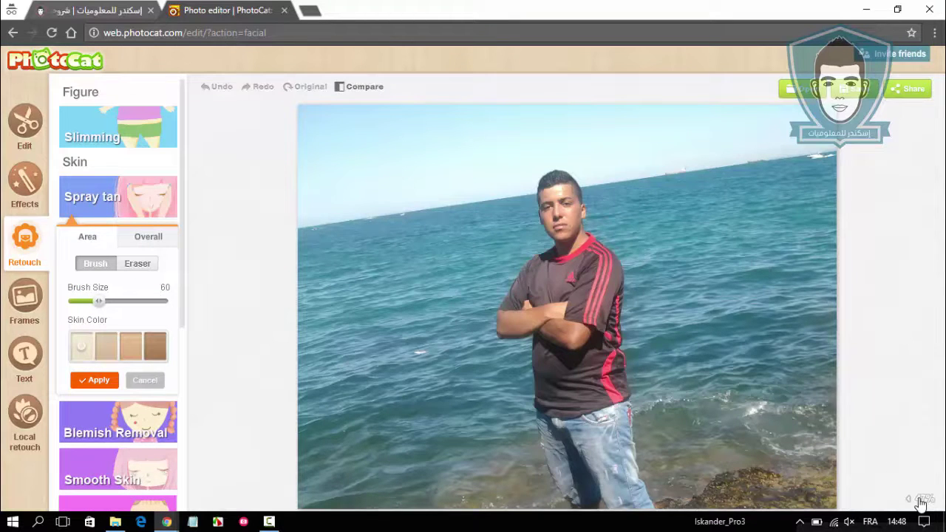
mouse_move(916, 499)
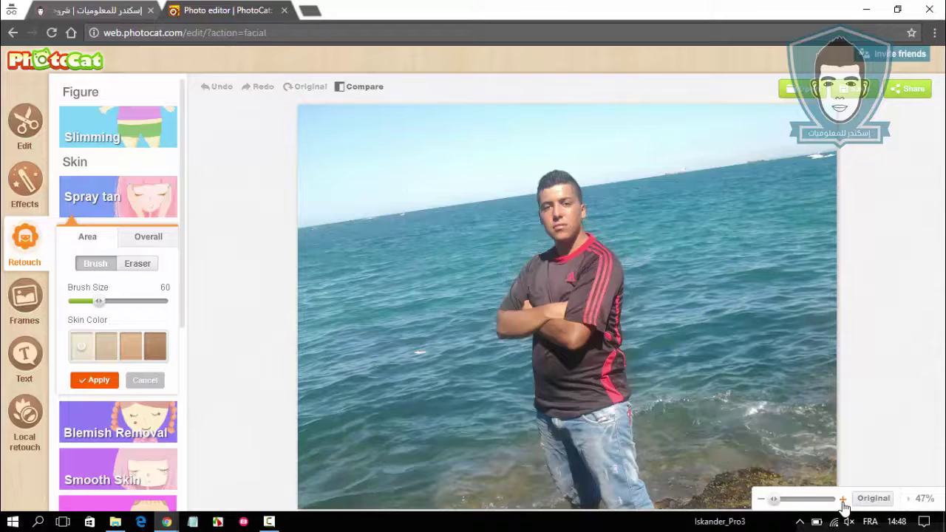
left_click(842, 499)
left_click(842, 500)
left_click(842, 500)
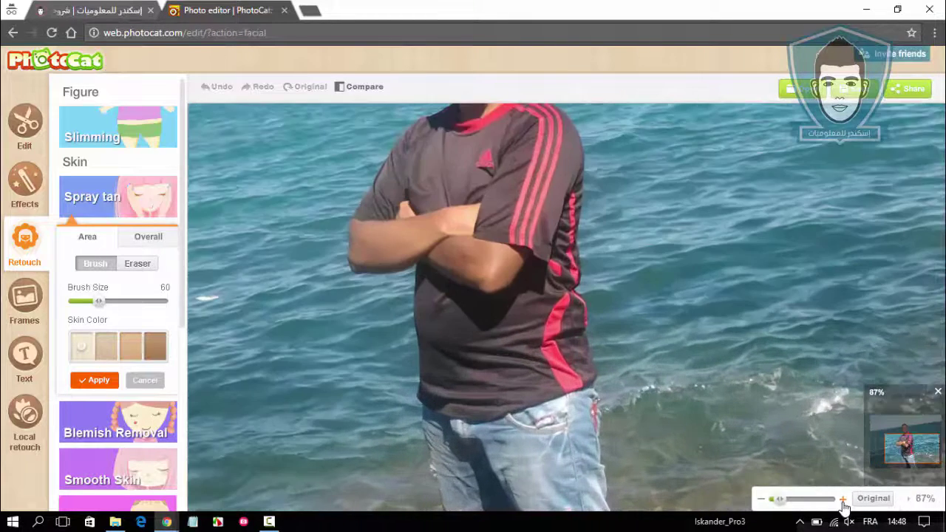
mouse_move(923, 452)
left_mouse_down()
mouse_move(902, 439)
mouse_move(908, 448)
left_mouse_up()
left_click(843, 504)
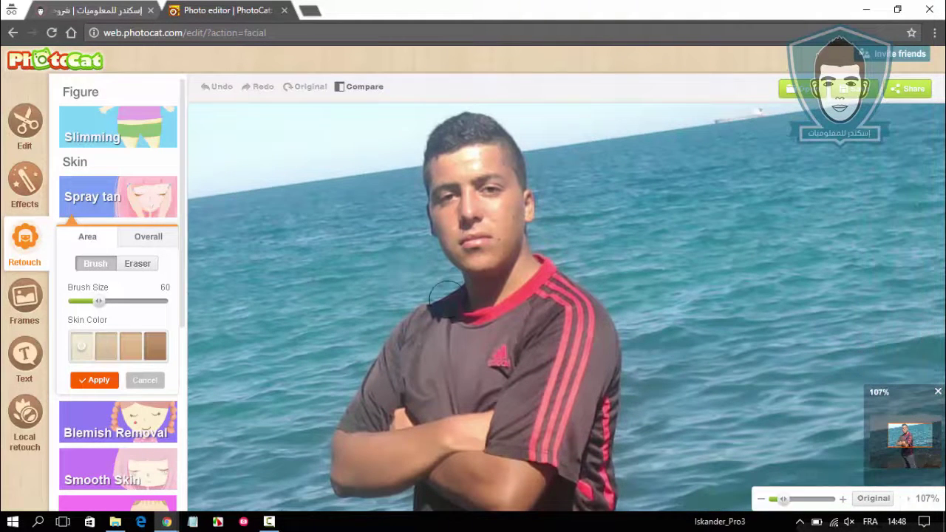
left_click(928, 502)
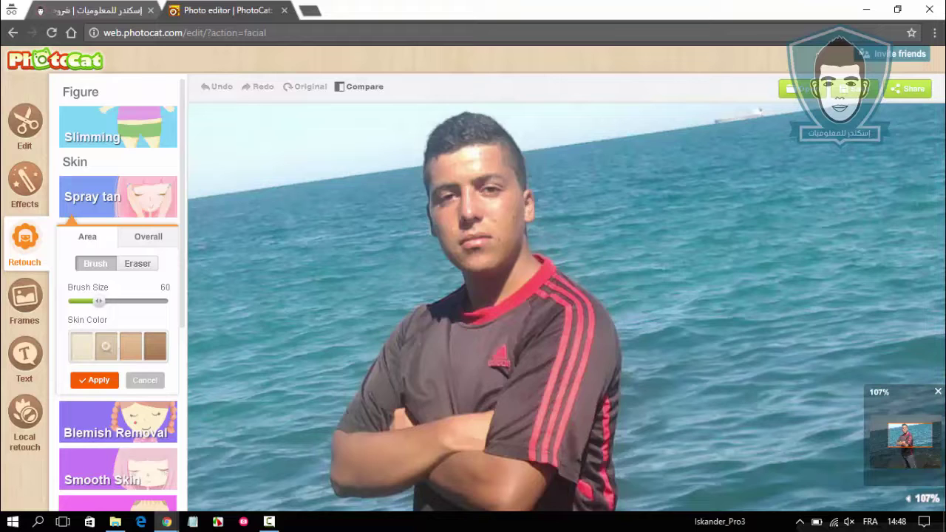
- Brush spray tan over the man's forehead and left forearm
mouse_move(475, 158)
left_mouse_down()
mouse_move(455, 166)
mouse_move(508, 196)
mouse_move(486, 283)
left_mouse_up()
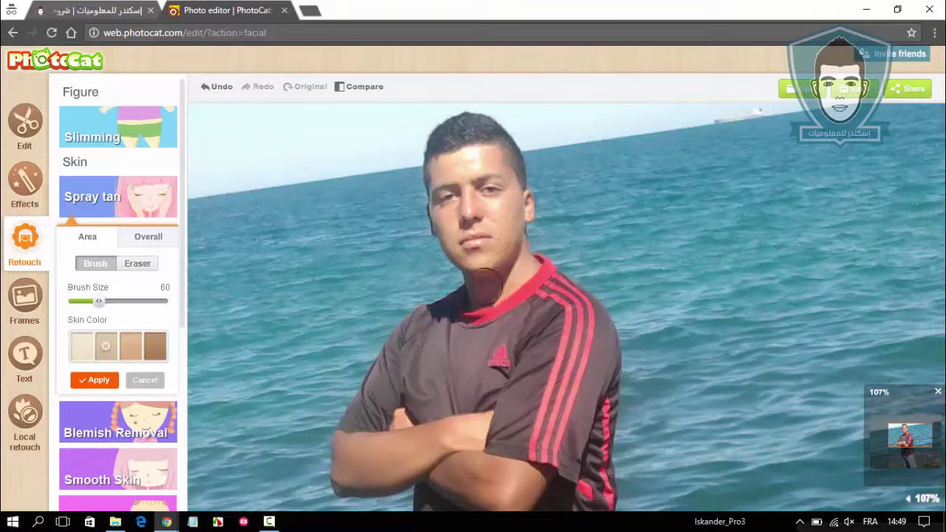
left_click_drag(919, 439, 917, 441)
mouse_move(386, 473)
left_mouse_down()
mouse_move(392, 442)
mouse_move(468, 392)
mouse_move(407, 399)
mouse_move(372, 412)
mouse_move(501, 461)
mouse_move(429, 429)
mouse_move(456, 443)
mouse_move(521, 445)
mouse_move(395, 394)
mouse_move(399, 383)
mouse_move(403, 396)
left_mouse_up()
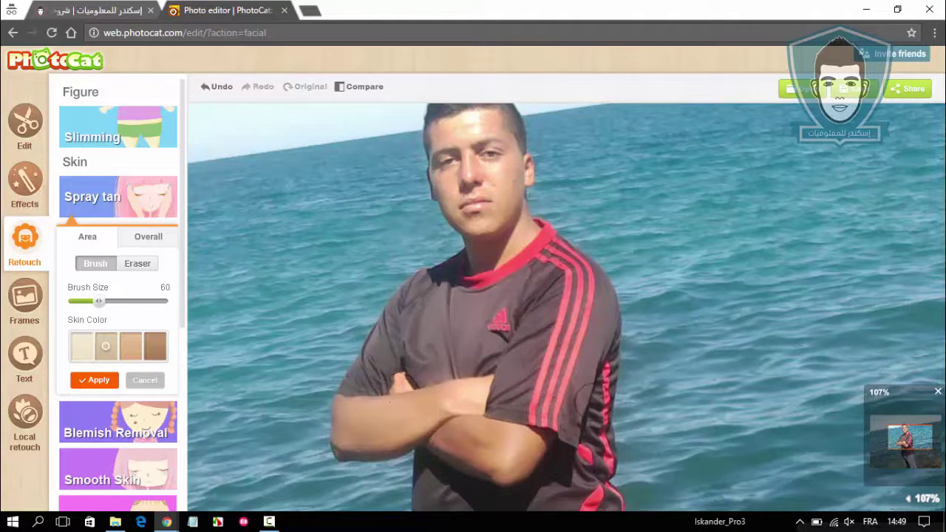
- Zoom back out so the whole photo fits in view
left_click(909, 499)
left_click(761, 499)
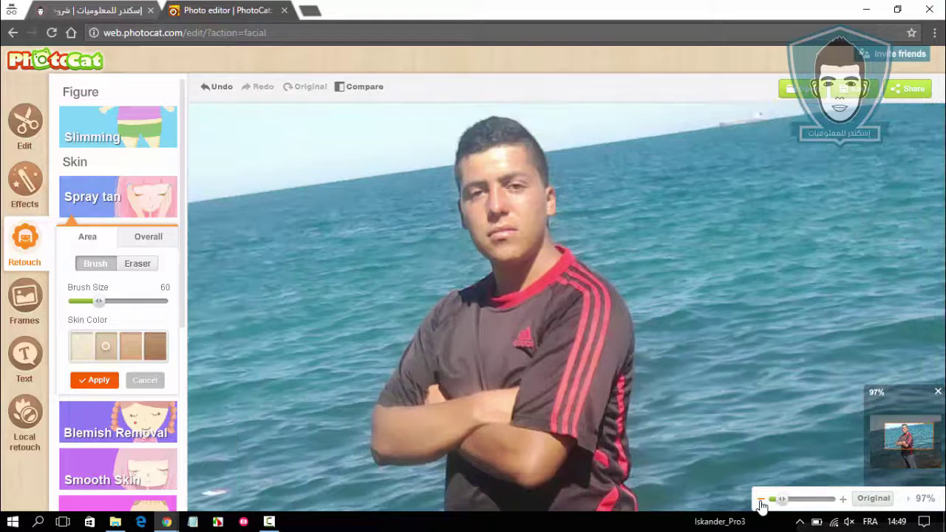
left_click(761, 500)
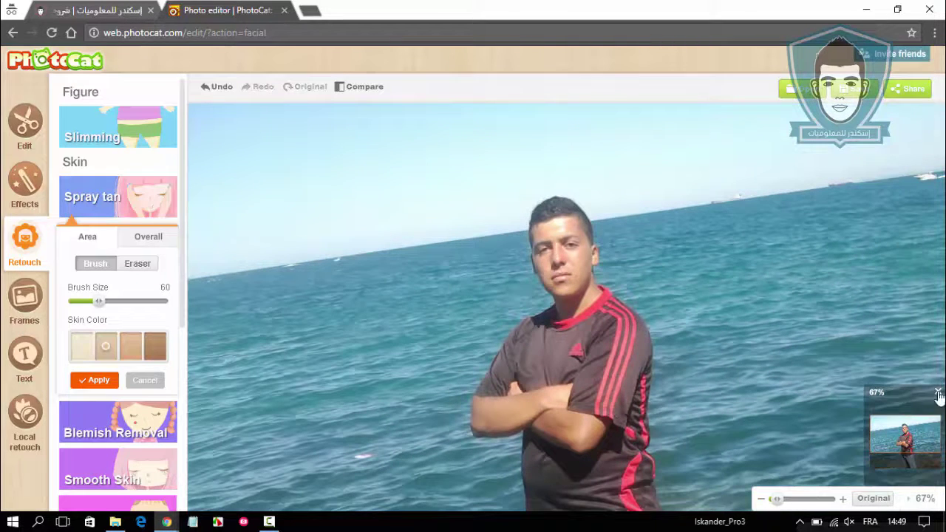
left_click(873, 498)
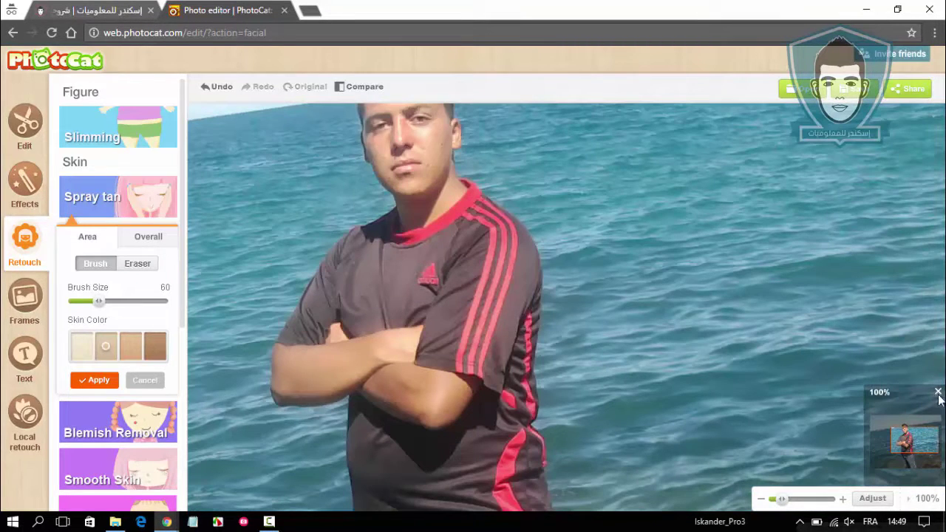
left_click(937, 392)
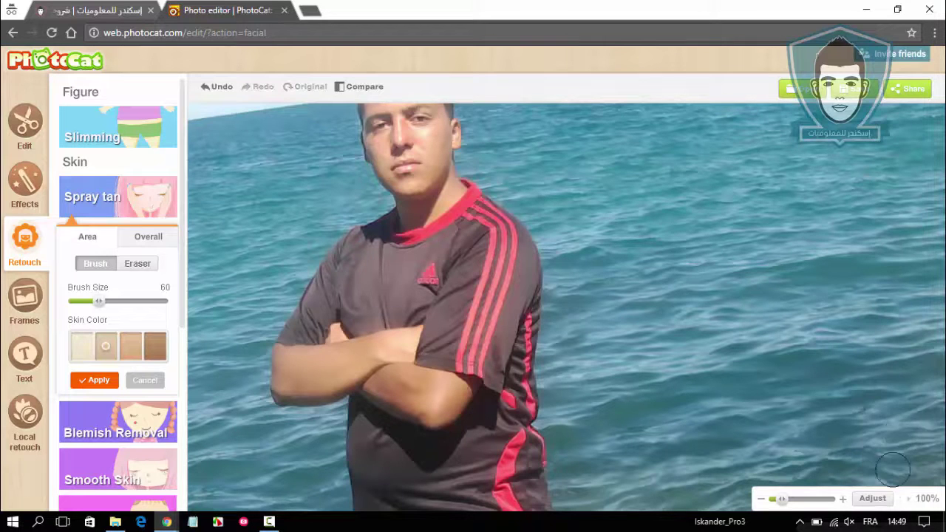
left_click(872, 497)
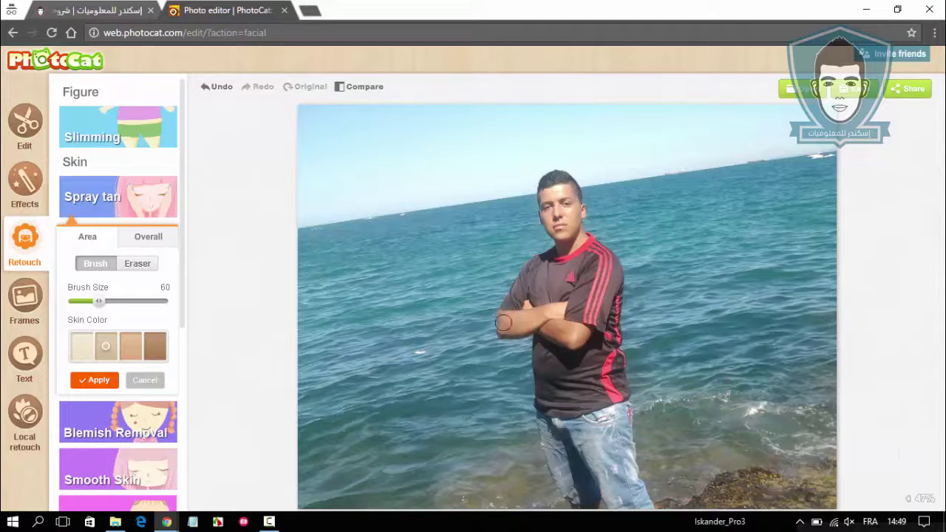
- Try the darker tan shades, then set the skin colour to the lightest shade
left_click(131, 349)
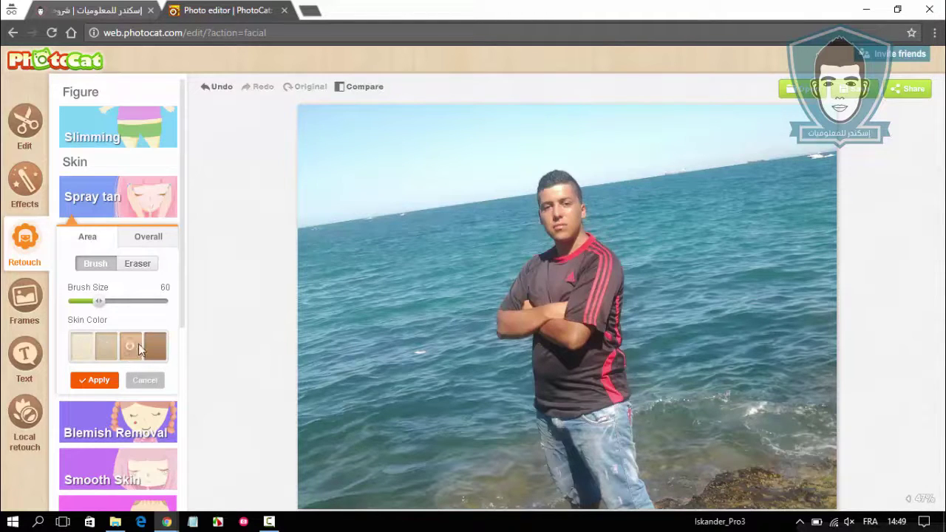
left_click(155, 347)
left_click(84, 347)
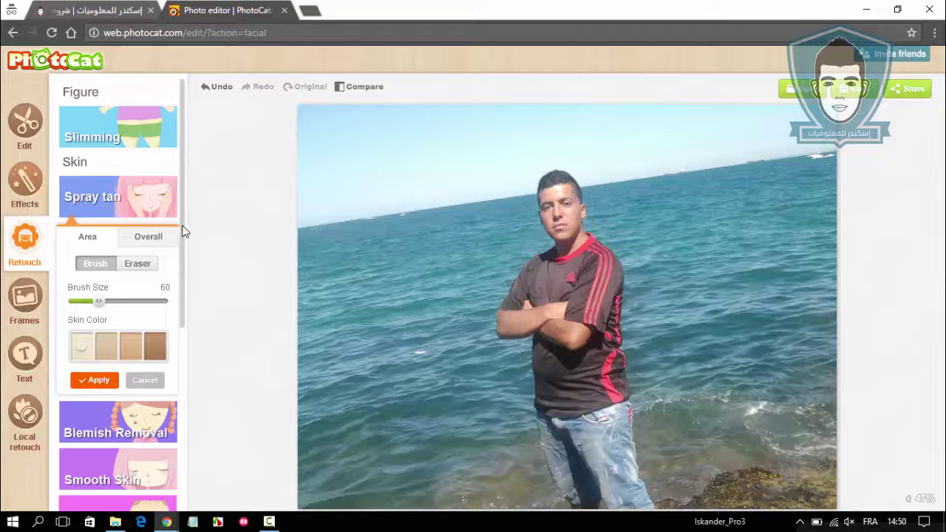
- Scroll the Retouch panel, then return to the Arabic tech blog tab
scroll(184, 310, "down", 1)
scroll(177, 399, "down", 3)
scroll(175, 402, "up", 2)
scroll(192, 311, "up", 2)
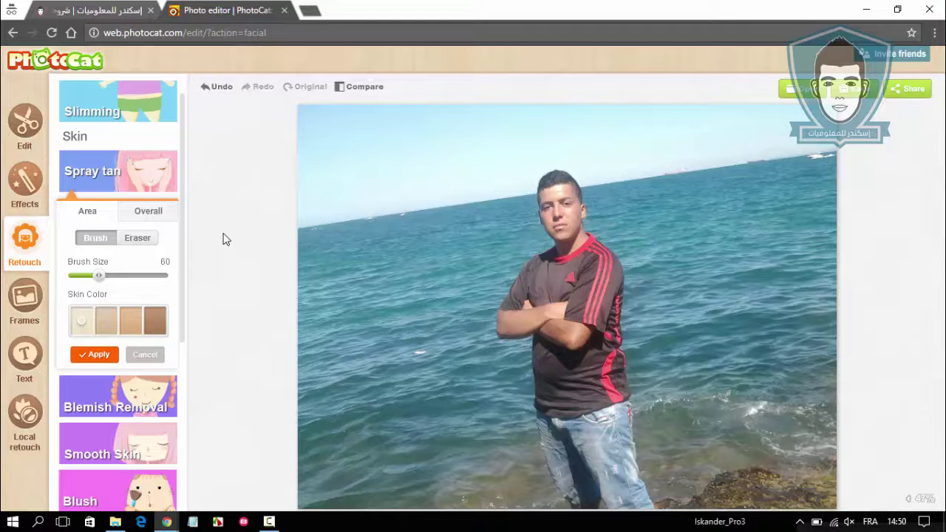
left_click(109, 8)
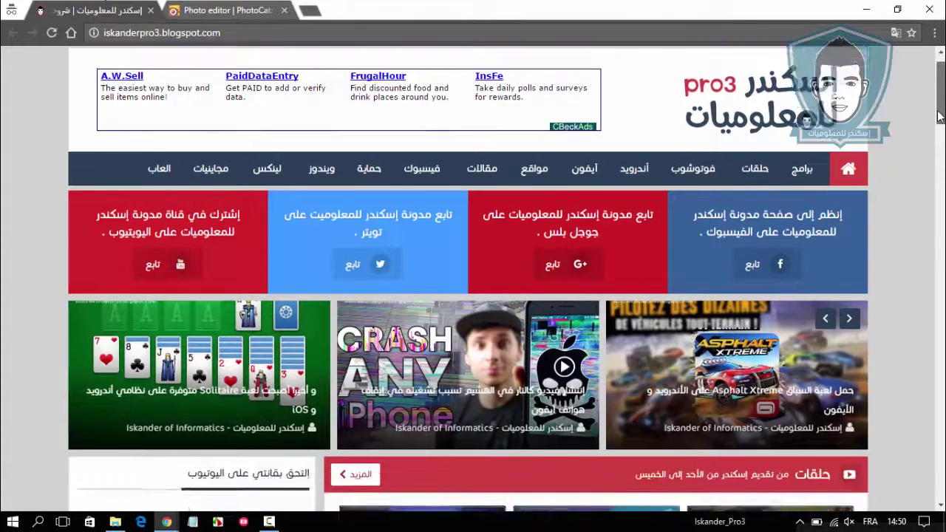
left_click_drag(942, 99, 933, 190)
scroll(942, 150, "up", 3)
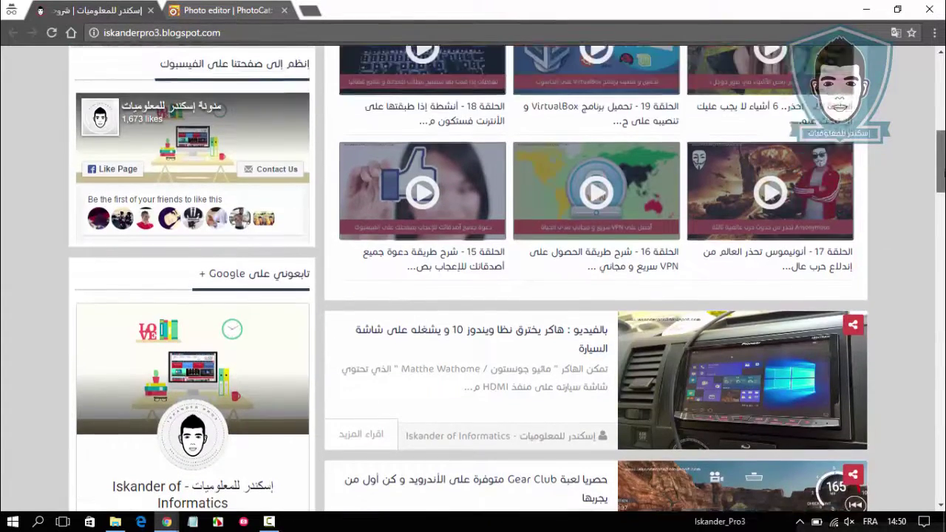